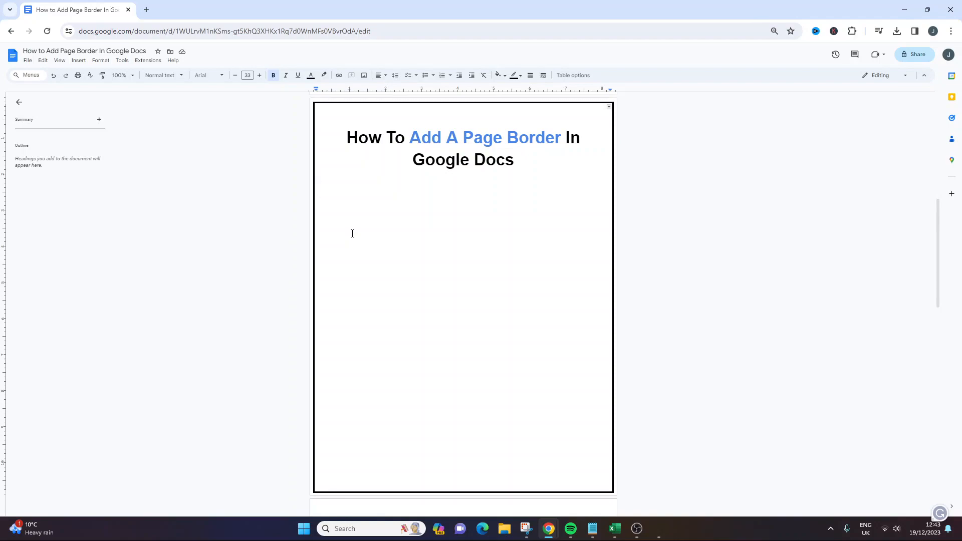
Step: Place the cursor on the blank page after the bordered example page and open the page setup
scroll(352, 234, "up", 5)
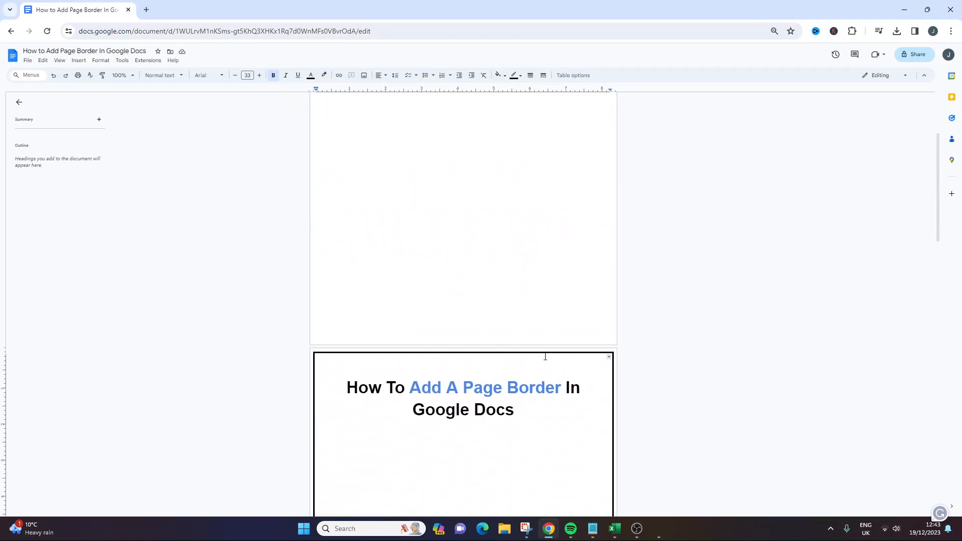
scroll(539, 345, "up", 3)
scroll(506, 310, "down", 1)
scroll(503, 308, "down", 12)
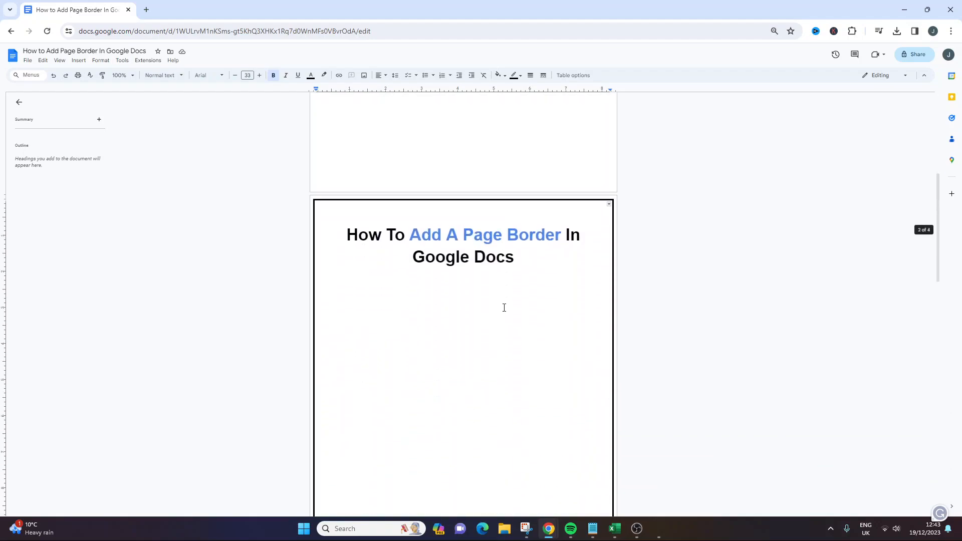
scroll(504, 308, "down", 1)
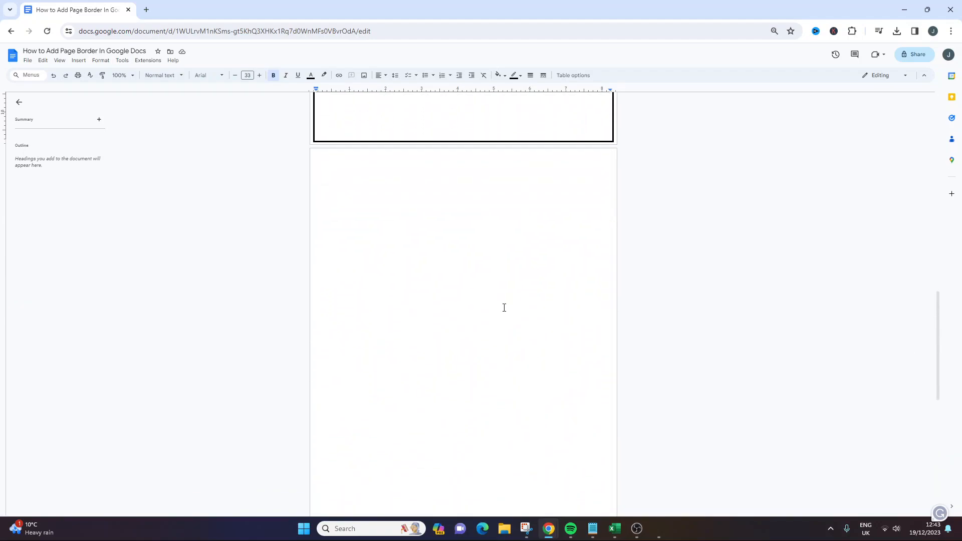
left_click(418, 200)
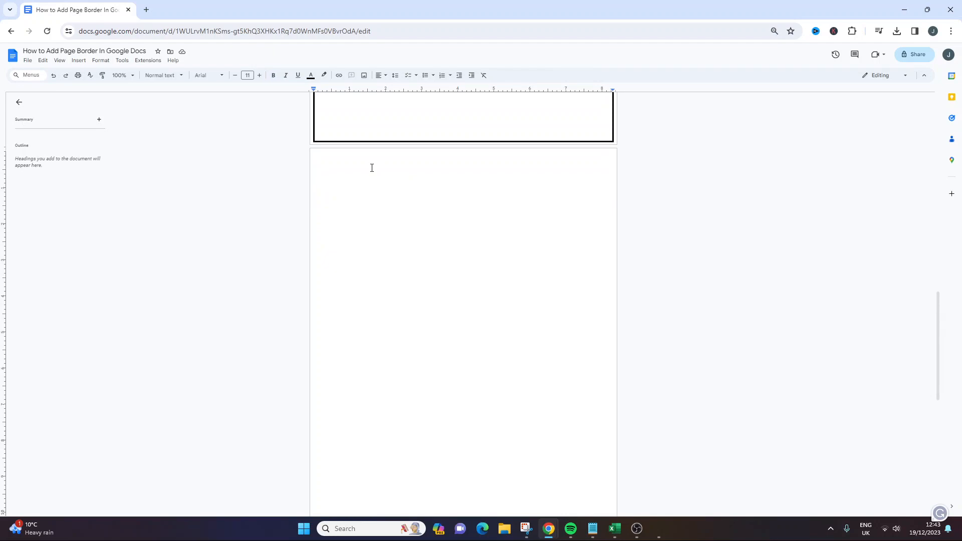
left_click(29, 62)
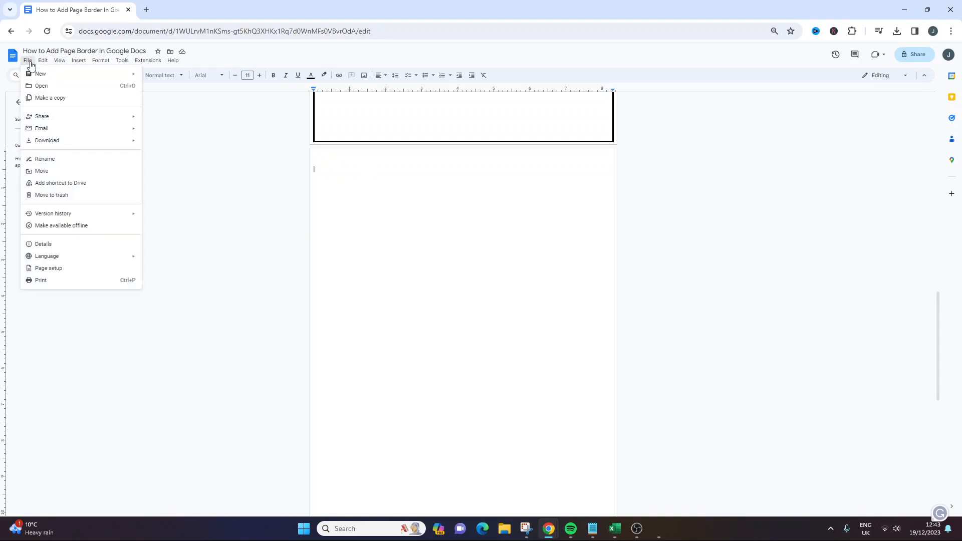
left_click(63, 269)
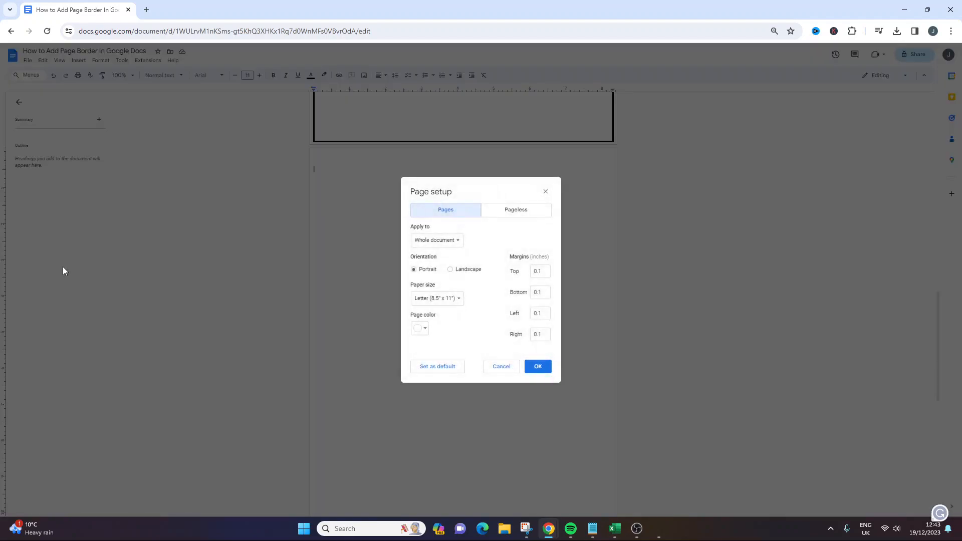
Step: Set the top, bottom, left and right page margins to 1 inch
left_click(536, 270)
type("1")
left_click(536, 292)
type("1")
left_click(537, 313)
type("1")
left_click(537, 334)
type("1")
Step: Set all four page margins to 0.1 inches and apply the page setup to the whole document
left_click(544, 271)
type("0.1")
left_click(543, 287)
type("0.1")
left_click(538, 309)
left_click(536, 331)
left_click(451, 242)
left_click(477, 240)
left_click(541, 368)
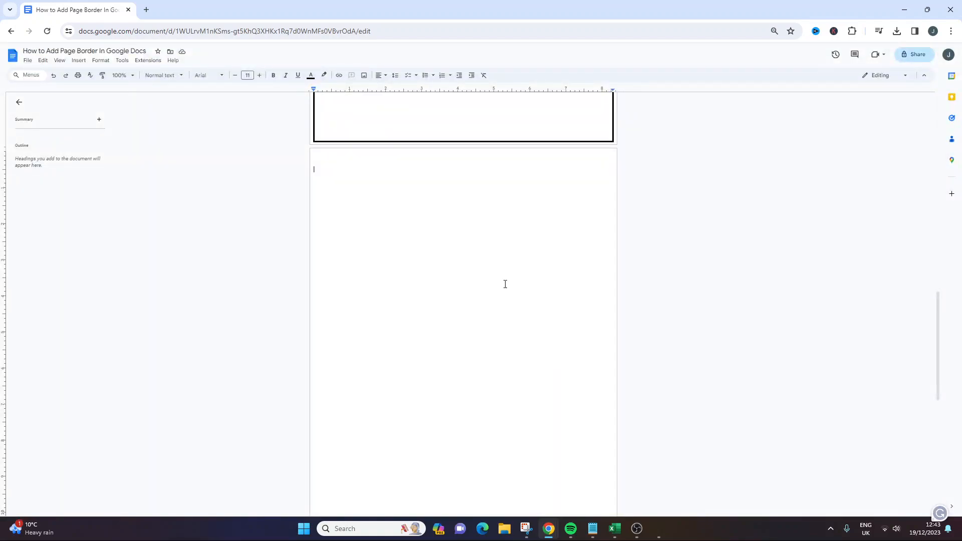
Step: Insert a 1 x 1 table on the blank page below the bordered example page
scroll(503, 283, "up", 6)
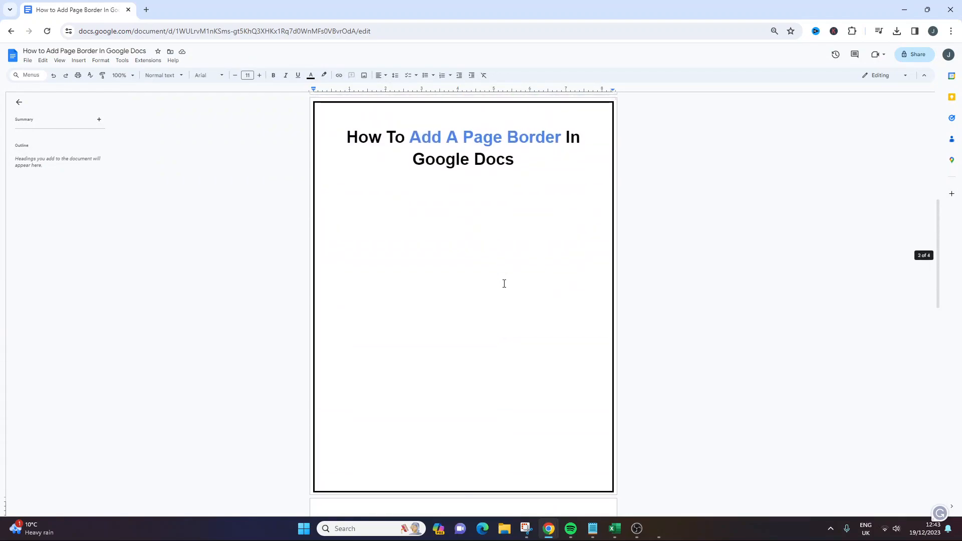
scroll(504, 283, "down", 3)
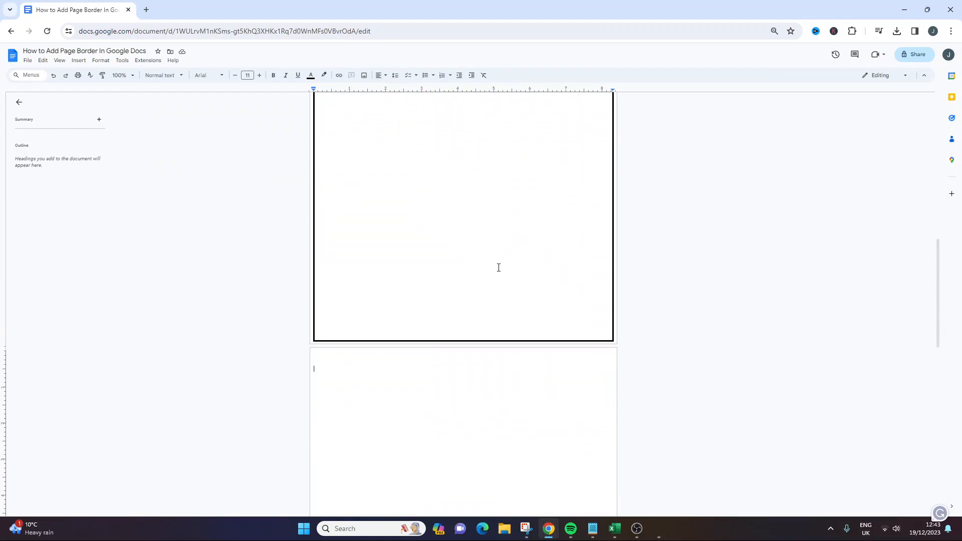
scroll(498, 267, "down", 2)
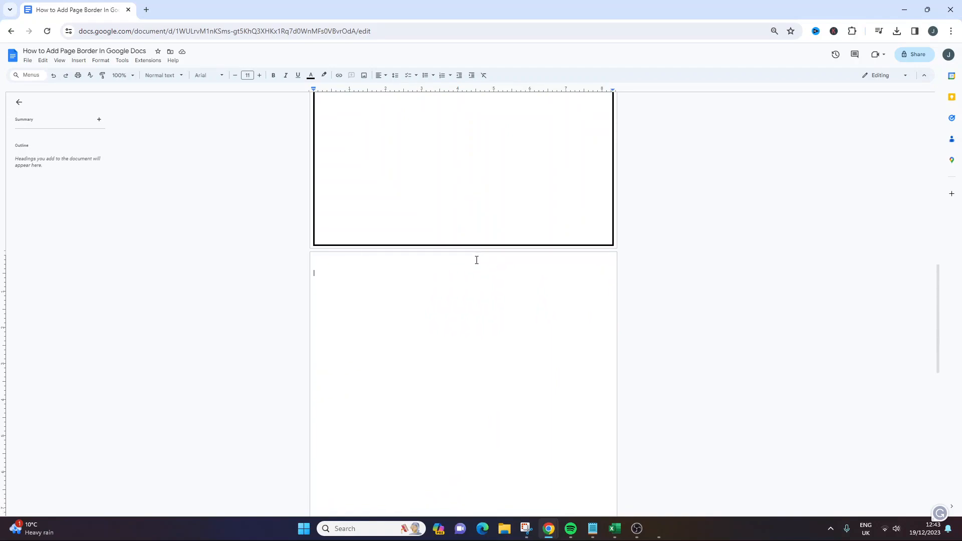
left_click(80, 61)
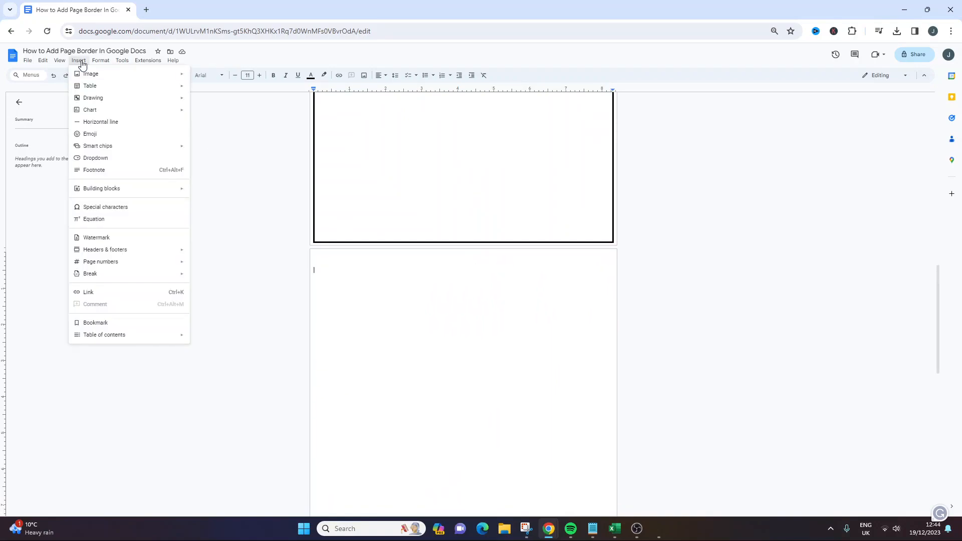
left_click(388, 274)
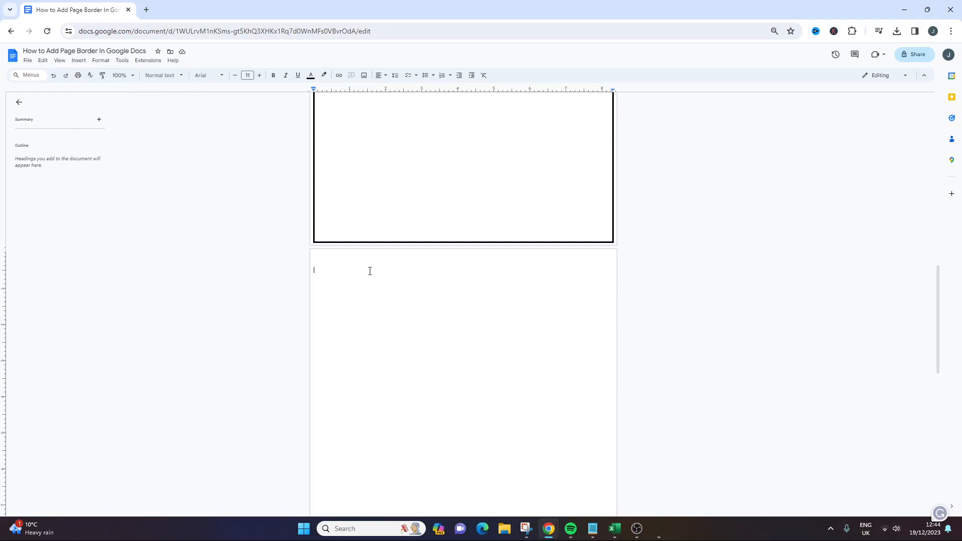
left_click(77, 63)
mouse_move(145, 89)
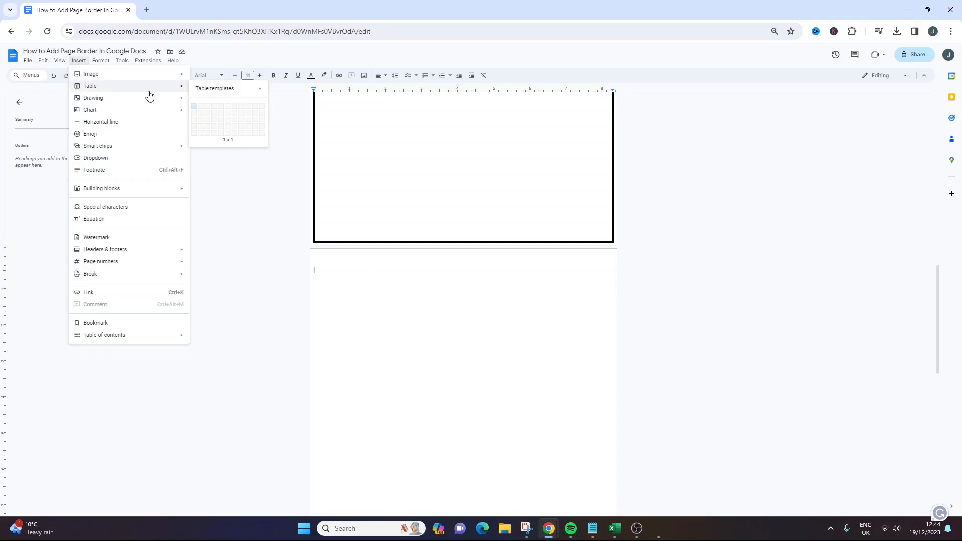
left_click(196, 110)
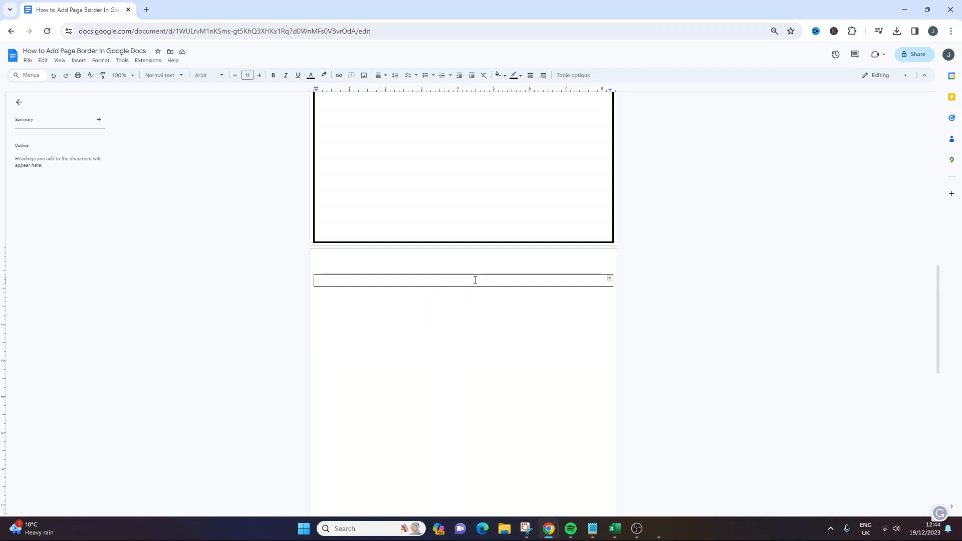
Step: Stretch the single-cell table down until its lower edge is close to the foot of the page
mouse_move(474, 274)
left_mouse_down()
mouse_move(472, 262)
mouse_move(467, 275)
left_mouse_up()
left_click_drag(464, 274, 463, 255)
left_click_drag(448, 304, 441, 399)
scroll(439, 372, "down", 3)
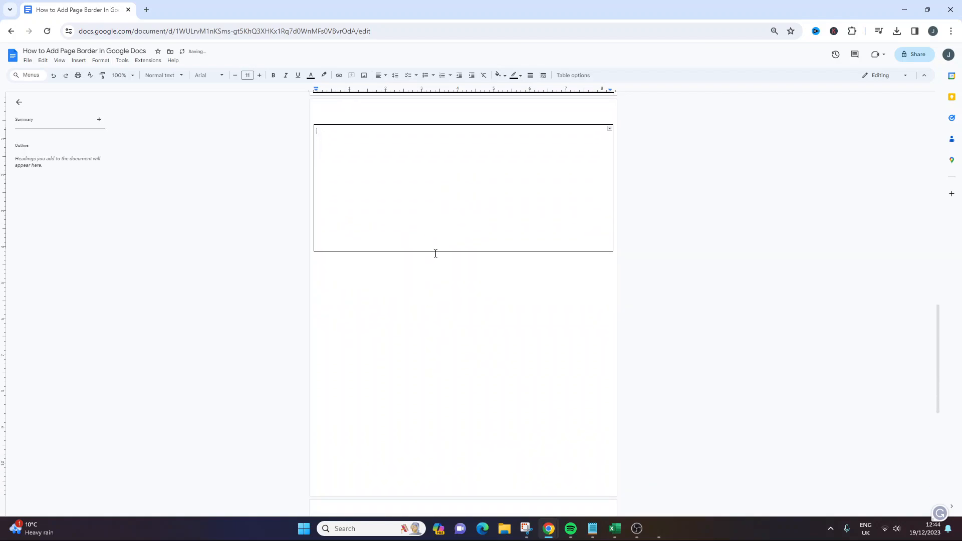
left_click_drag(434, 250, 435, 410)
scroll(431, 378, "down", 2)
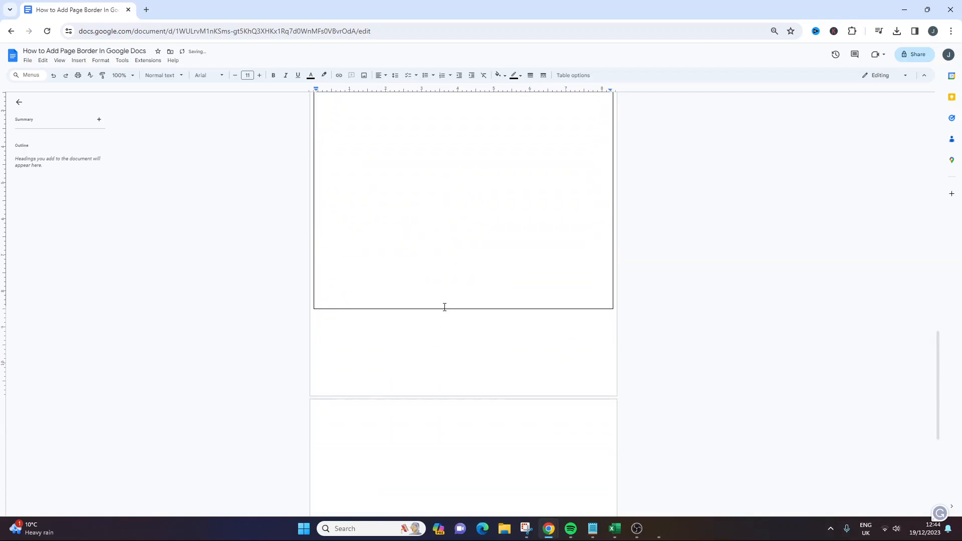
left_click_drag(444, 308, 450, 385)
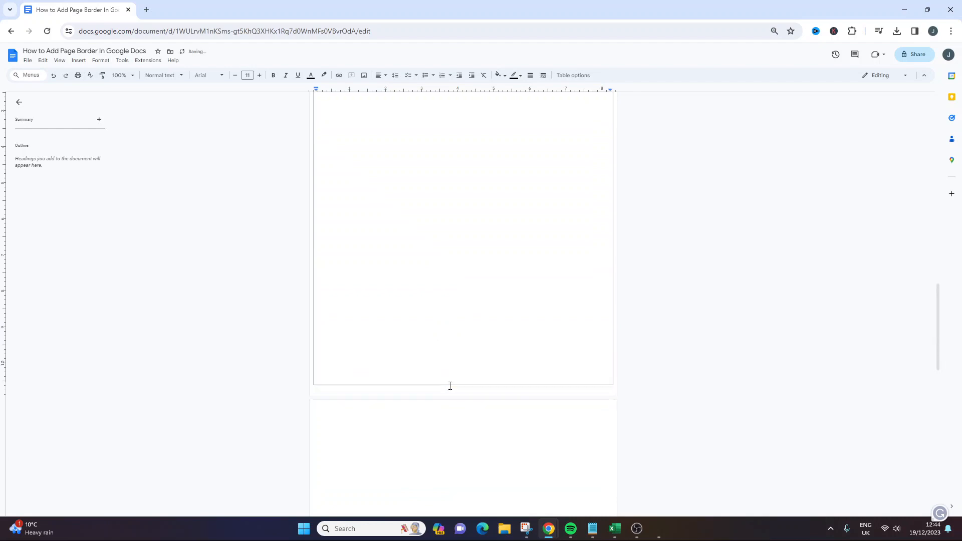
Step: Adjust the table's upper edge towards the page top and extend its lower edge so the cell fills the page
scroll(422, 307, "down", 4)
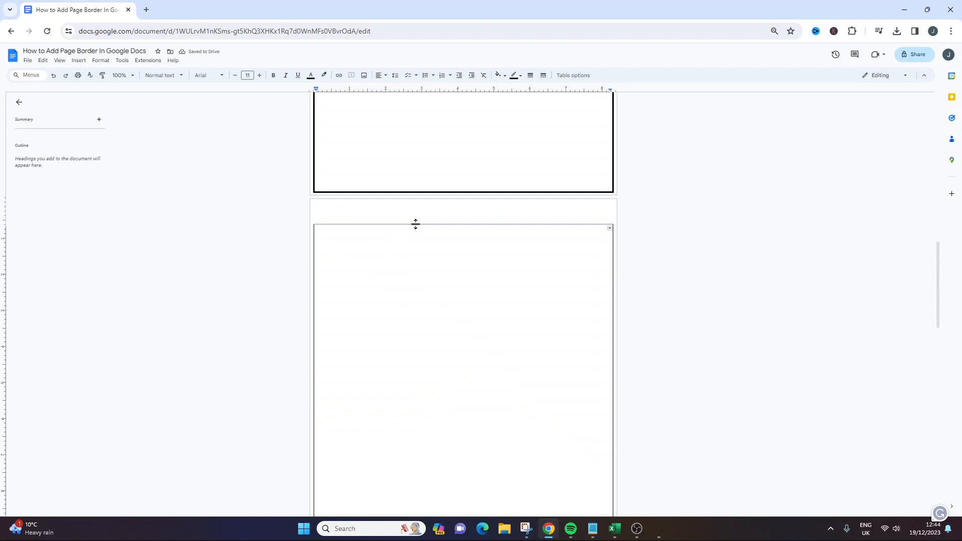
left_click_drag(419, 210, 419, 210)
scroll(423, 250, "down", 6)
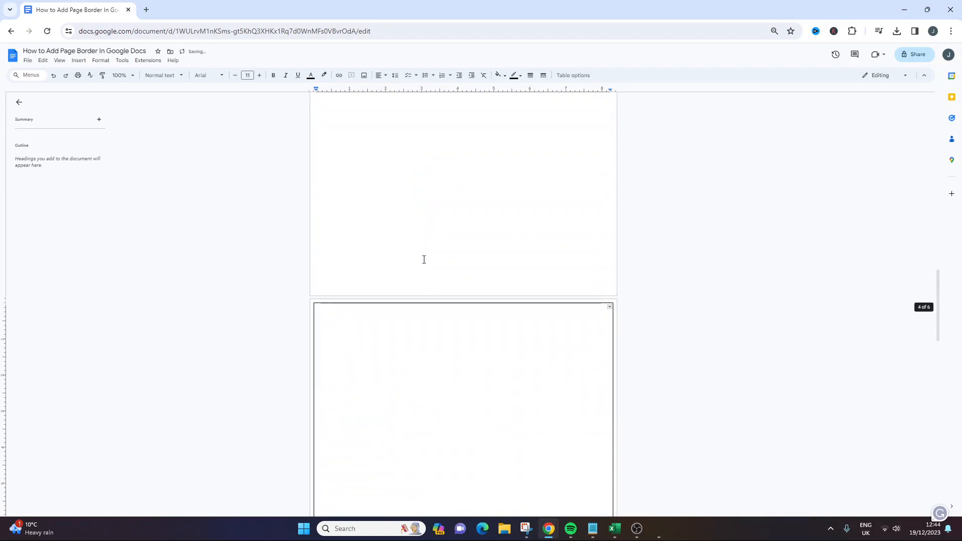
scroll(426, 248, "down", 8)
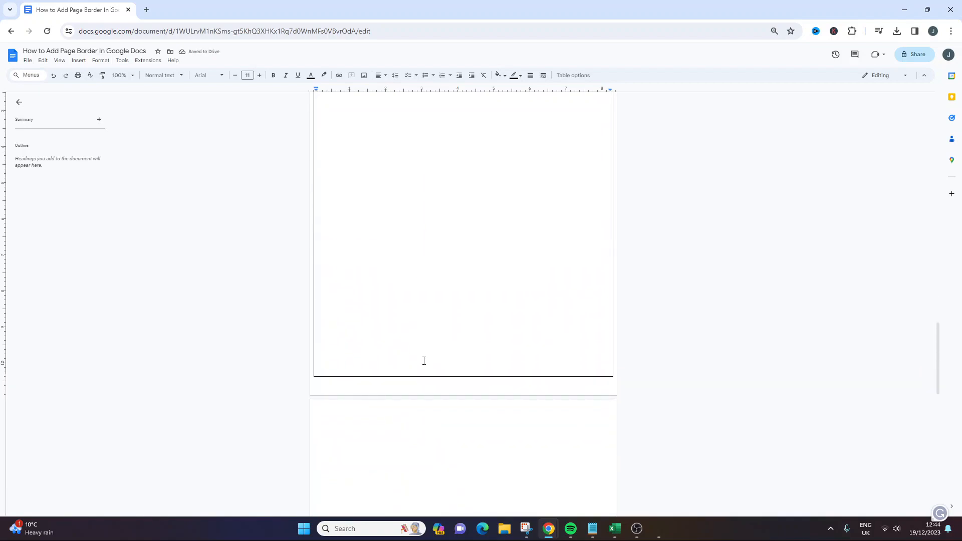
left_click_drag(429, 377, 431, 389)
scroll(436, 328, "up", 3)
scroll(432, 320, "up", 7)
left_click(482, 211)
scroll(408, 215, "down", 7)
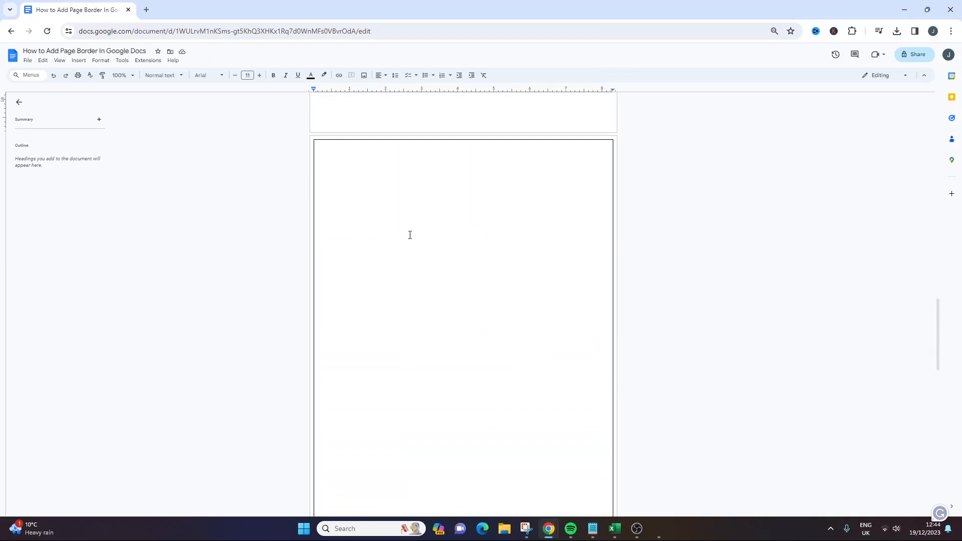
Step: Open the properties of the page-sized table and set its border colour to gray
scroll(409, 234, "up", 1)
double_click(466, 183)
left_click(479, 160)
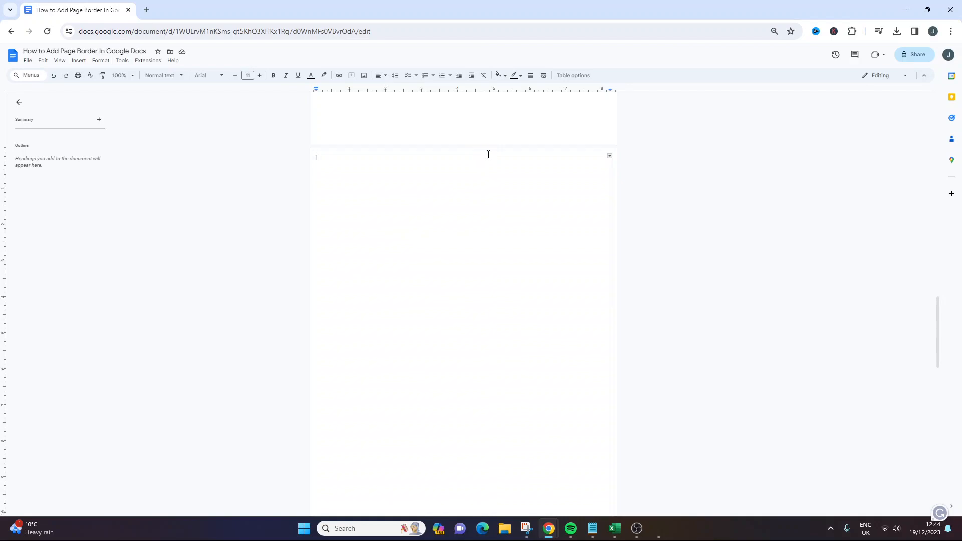
right_click(488, 154)
right_click(457, 171)
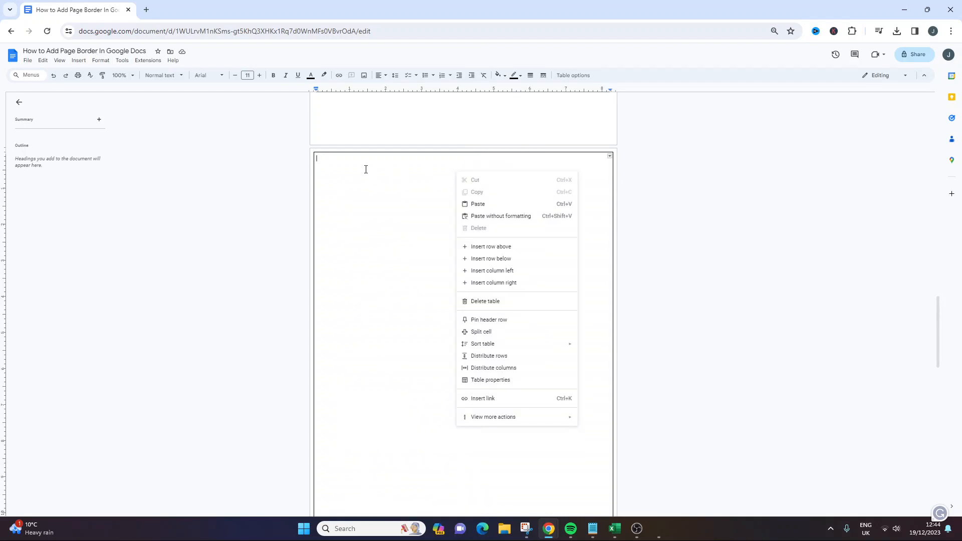
left_click(501, 380)
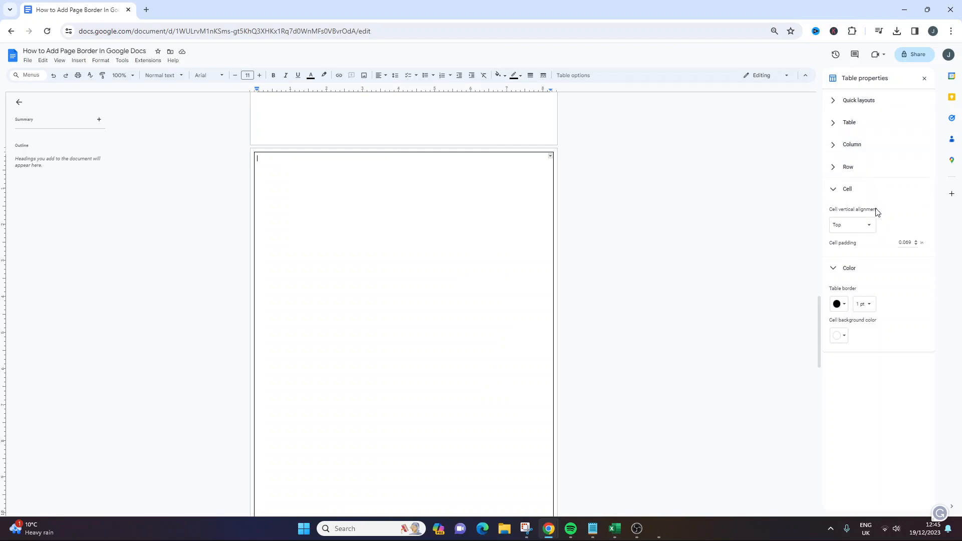
left_click(862, 304)
left_click(840, 304)
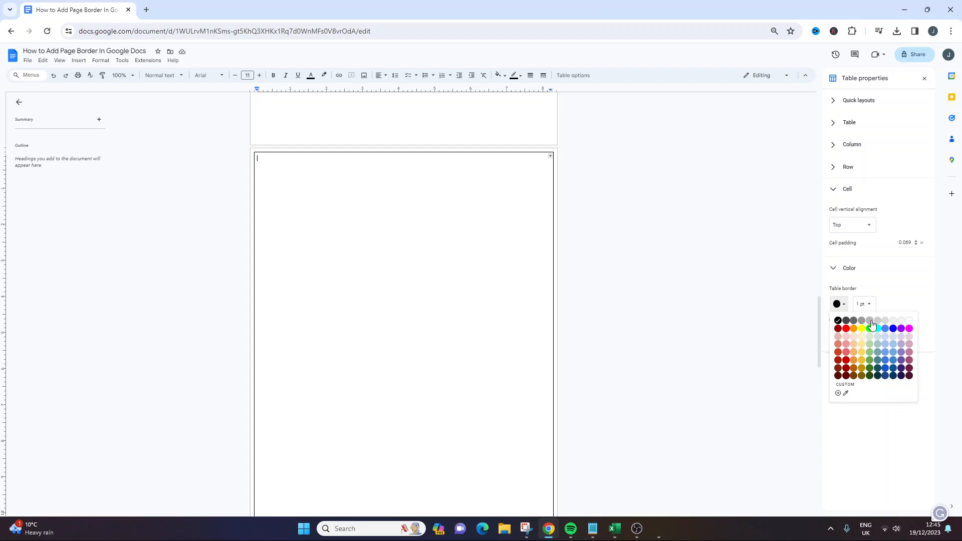
left_click(870, 321)
Step: Try table border widths of 1.5 pt, 3 pt and 6 pt, and go back to 3 pt
left_click(866, 305)
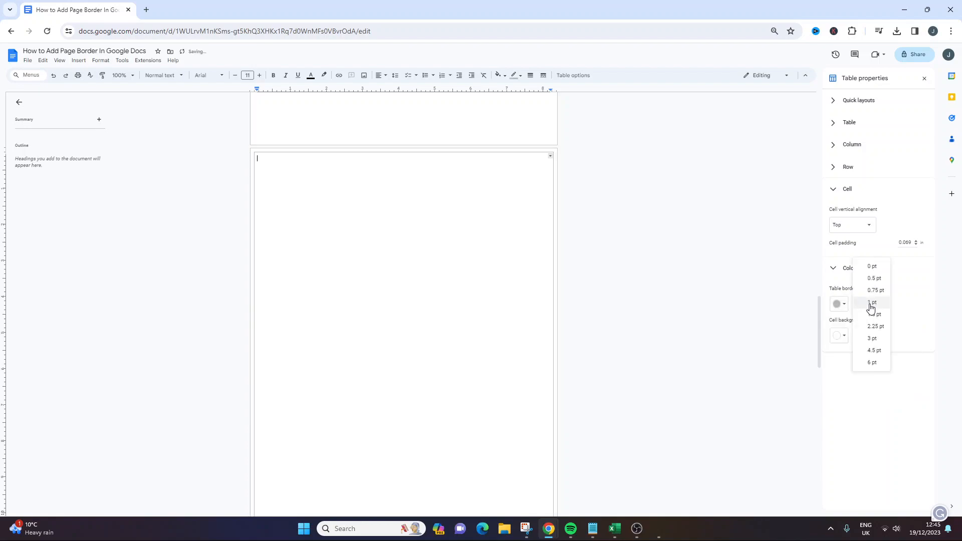
left_click(877, 315)
left_click(873, 307)
left_click(874, 338)
left_click(864, 305)
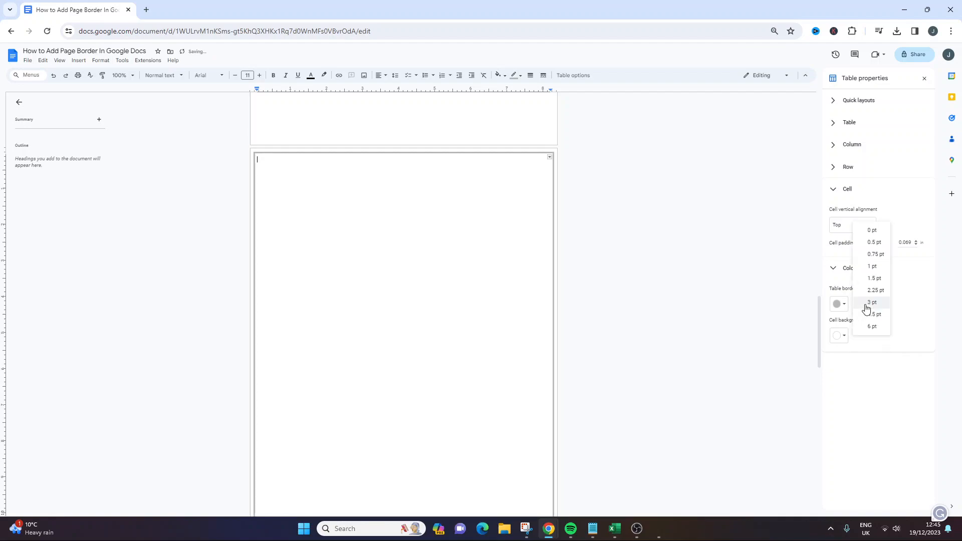
left_click(878, 329)
left_click(871, 304)
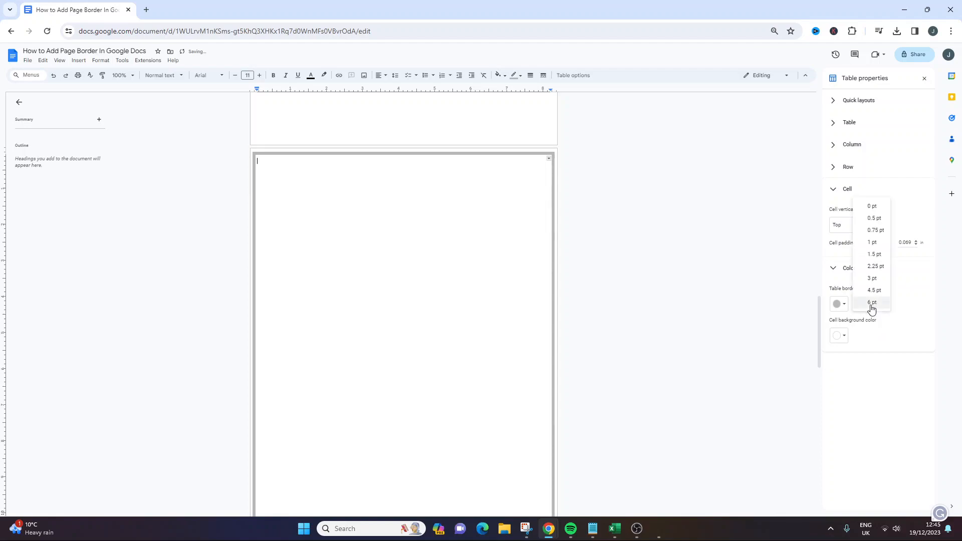
left_click(874, 278)
Step: Set the table's border width to 2.25 pt
left_click(871, 304)
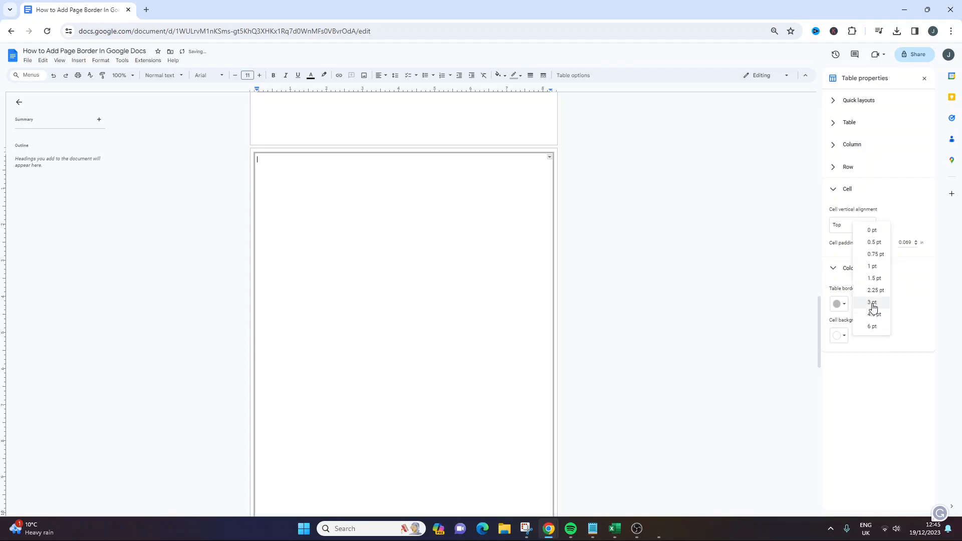
left_click(877, 289)
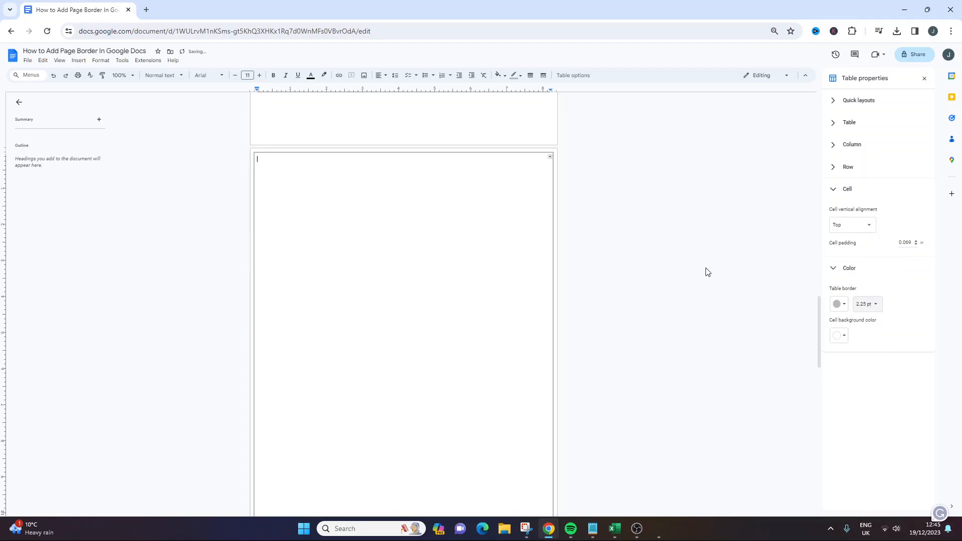
left_click(550, 158)
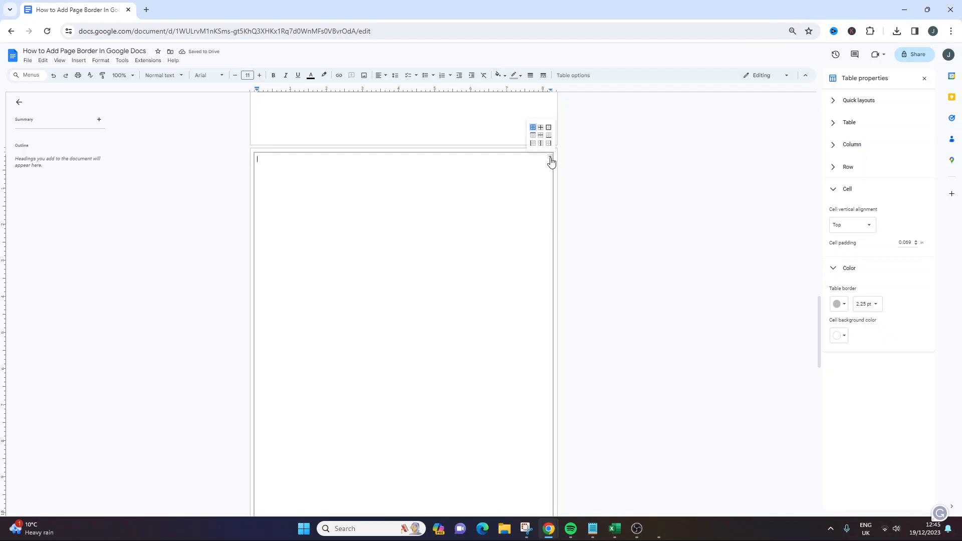
left_click(620, 181)
scroll(577, 203, "down", 2)
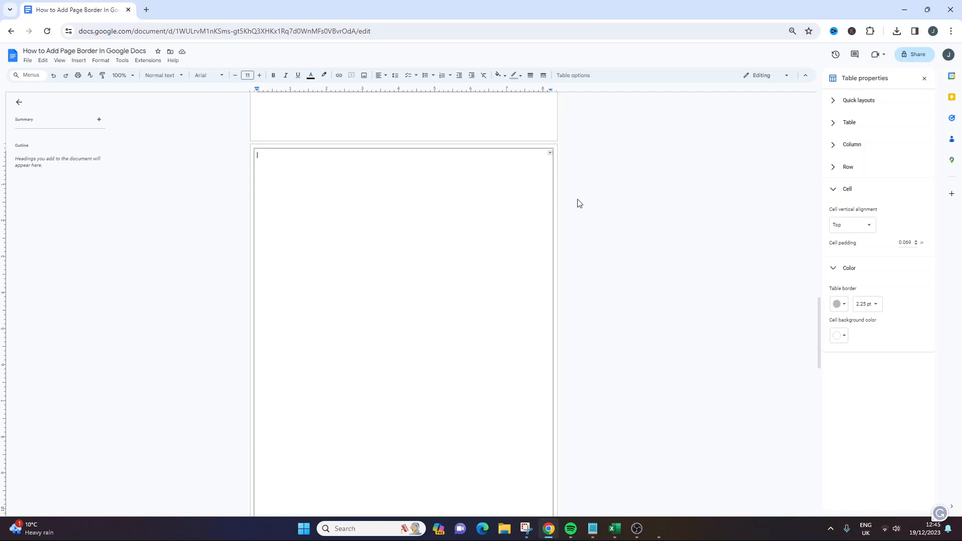
scroll(577, 204, "up", 3)
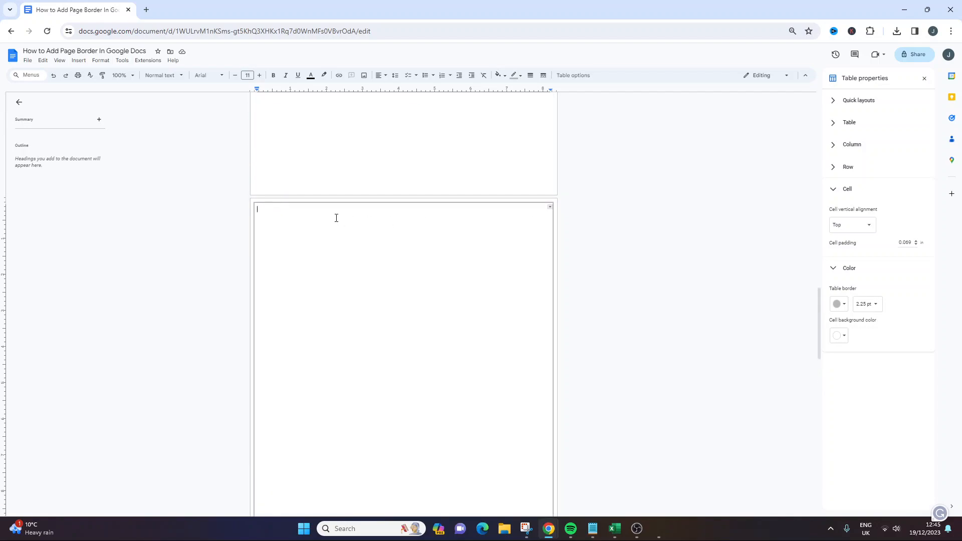
Step: Enter the sample text "jkhkh" inside the bordered page and erase it
type("jkhkh")
key("BackSpace")
key("BackSpace")
key("BackSpace")
key("BackSpace")
Step: Extend the table beyond its last cell to continue the border onto a further page
key("Tab")
scroll(336, 217, "down", 5)
key("Tab")
Step: Try justified alignment and a one-level indent on the empty first line of the bordered page, and remove the indent
scroll(314, 273, "down", 7)
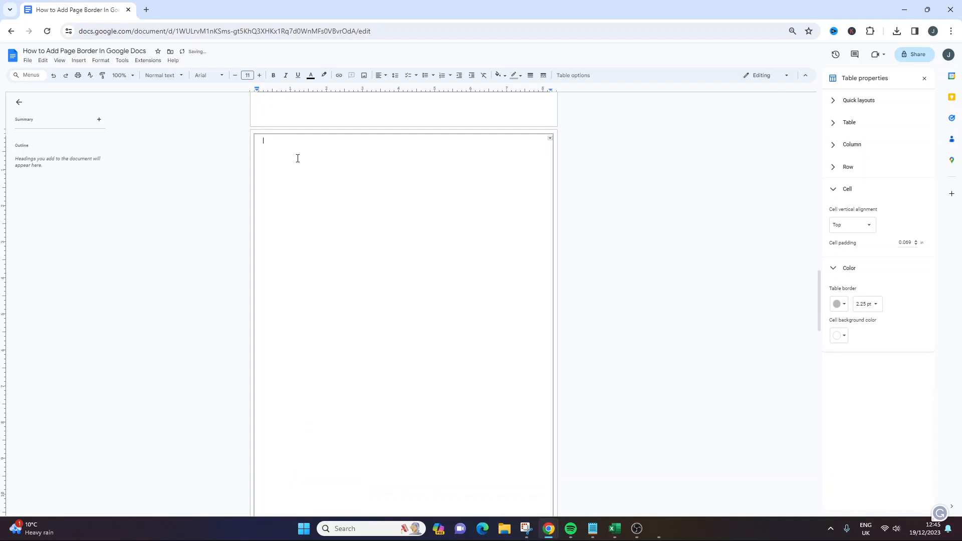
left_click(379, 79)
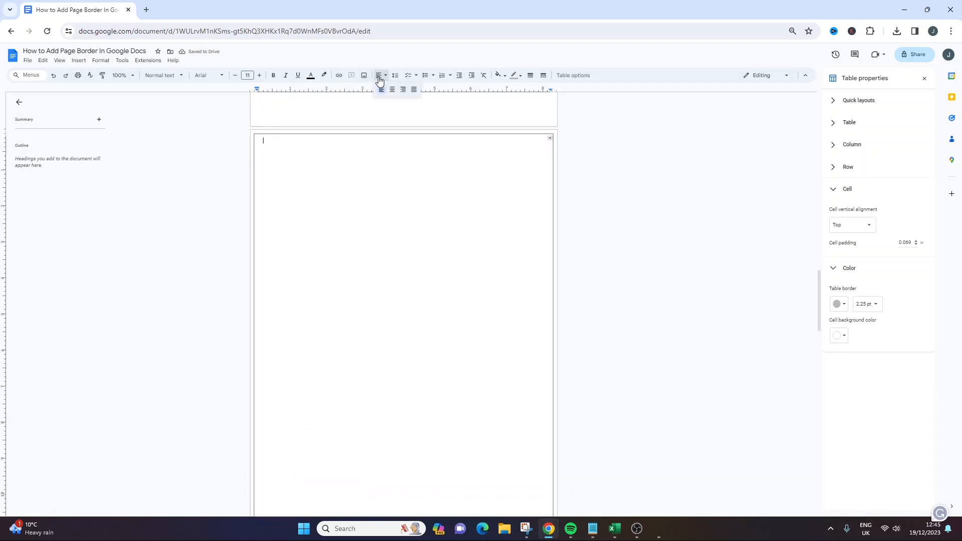
left_click(305, 144)
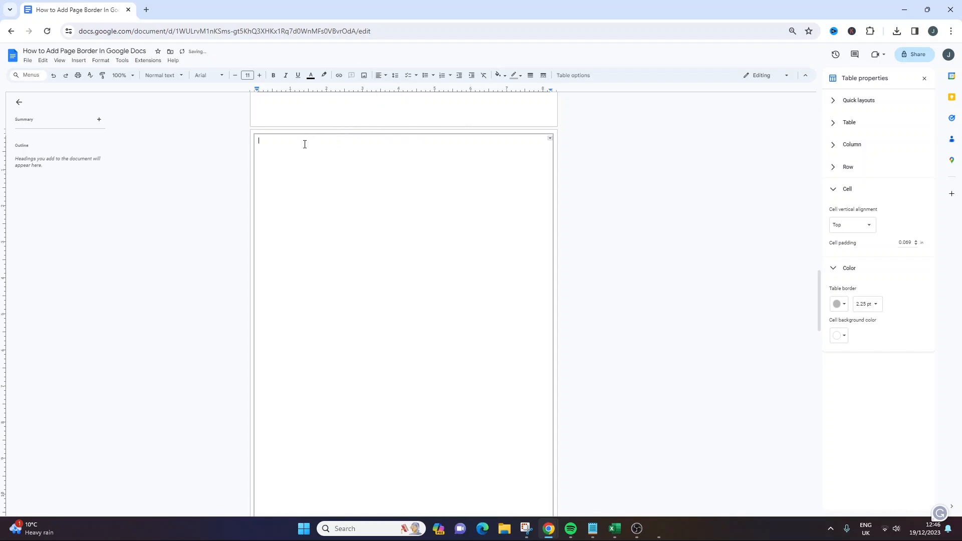
left_click(424, 76)
left_click(423, 77)
left_click(381, 75)
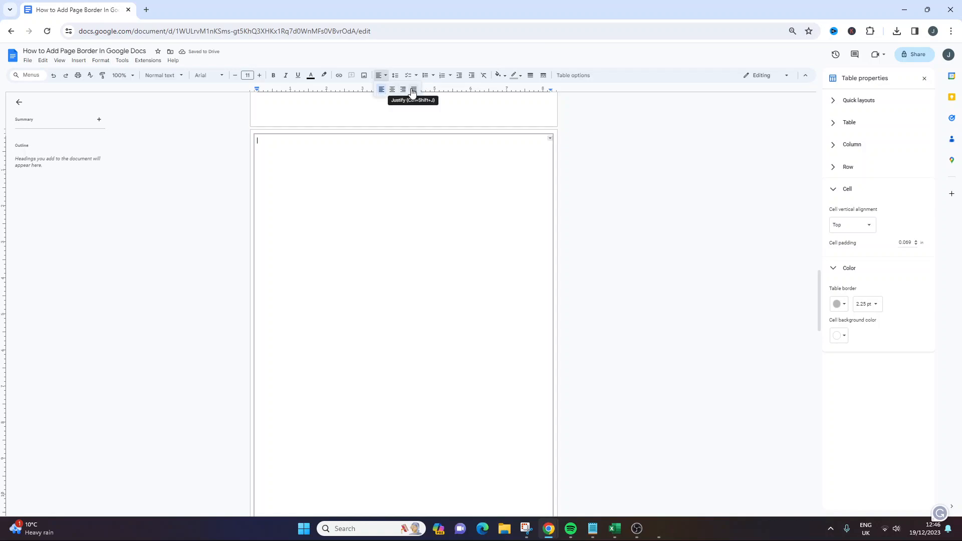
left_click(412, 90)
left_click(471, 76)
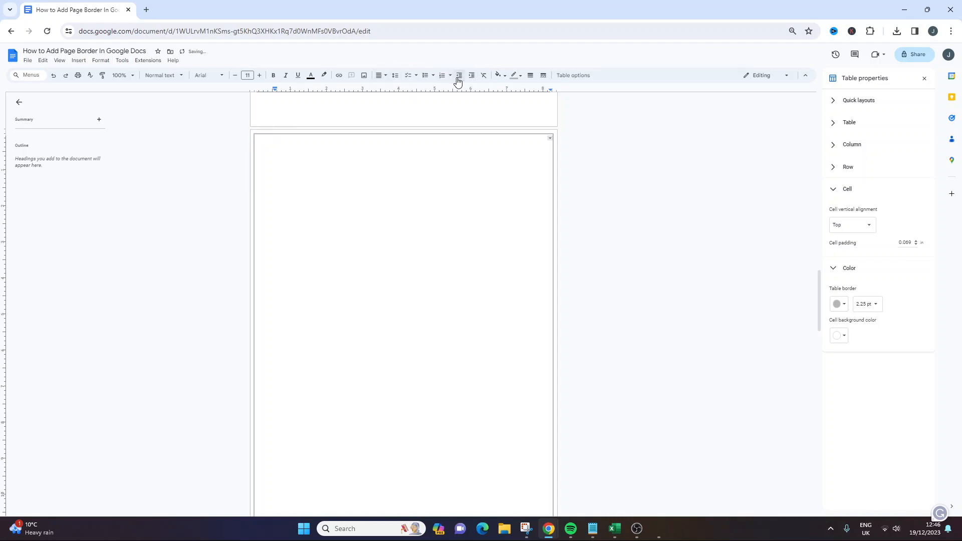
left_click(458, 75)
Step: Enter the sample text "hello" at the start of the bordered page and indent it one level
type("hello")
left_click(471, 76)
left_click_drag(276, 141, 291, 208)
left_click(287, 144)
Step: Center the word "hello" within the border and set it back to left alignment
double_click(278, 139)
left_click(380, 76)
left_click(391, 89)
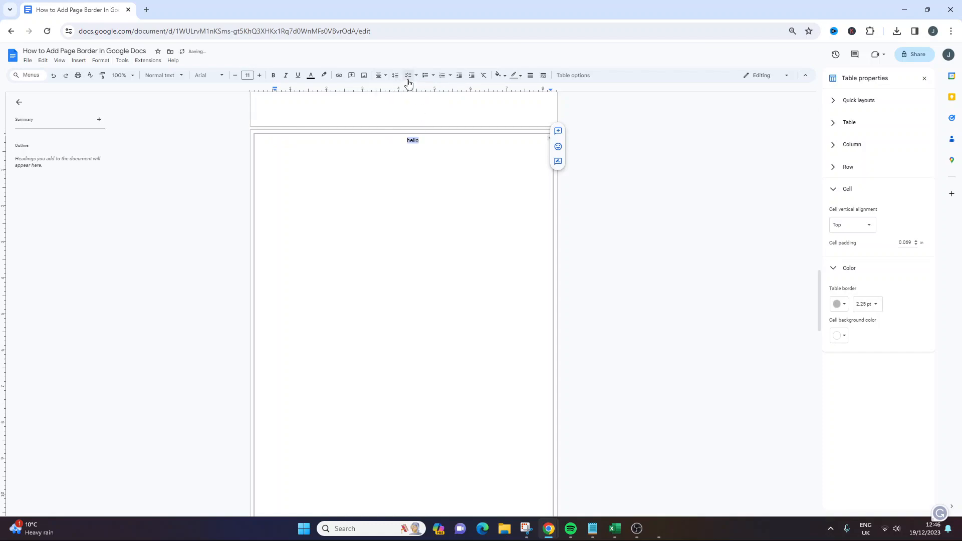
left_click(376, 77)
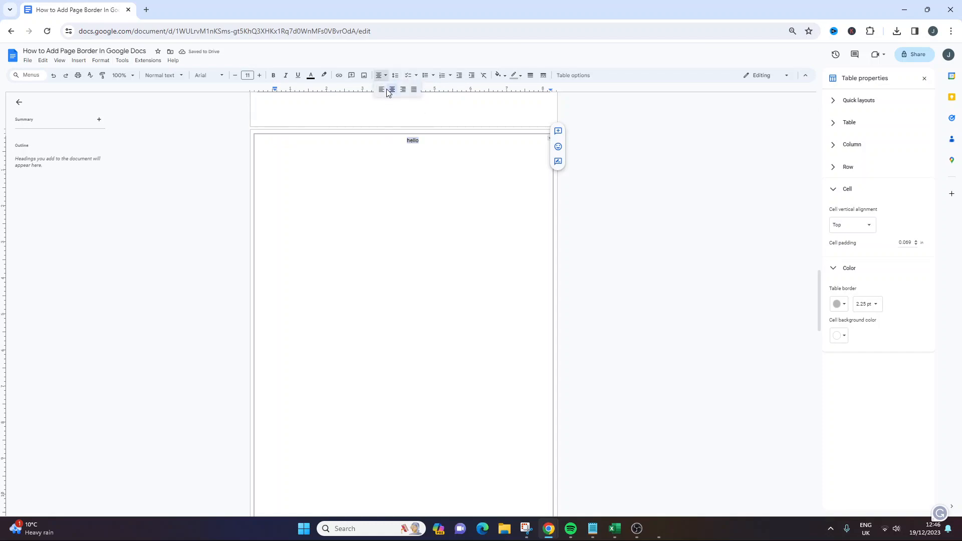
left_click(379, 90)
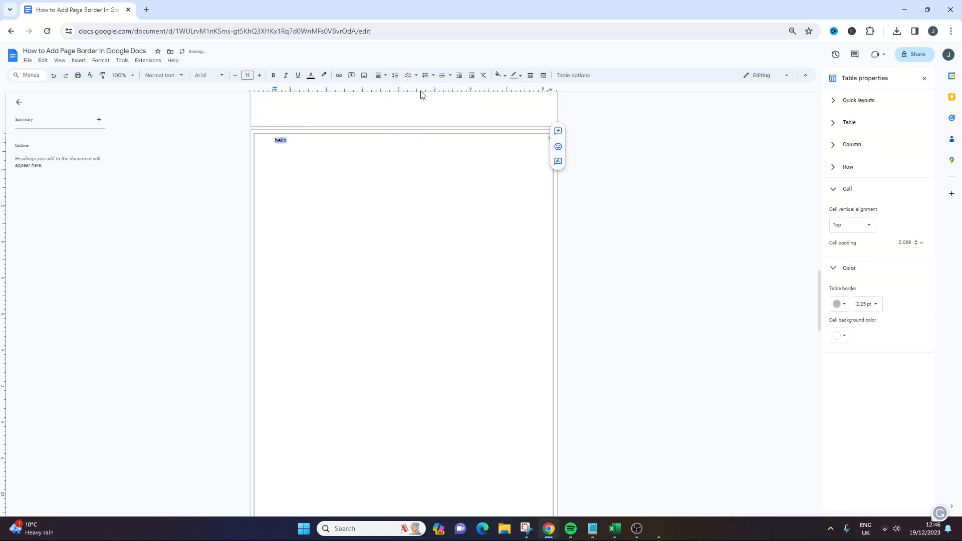
Step: Remove the indent from the sample line and erase the word "hello"
left_click(461, 77)
left_click(427, 149)
Step: Select all borders of the page-sized table cell, try a 6 pt border width, and set it to 3 pt
left_click(550, 139)
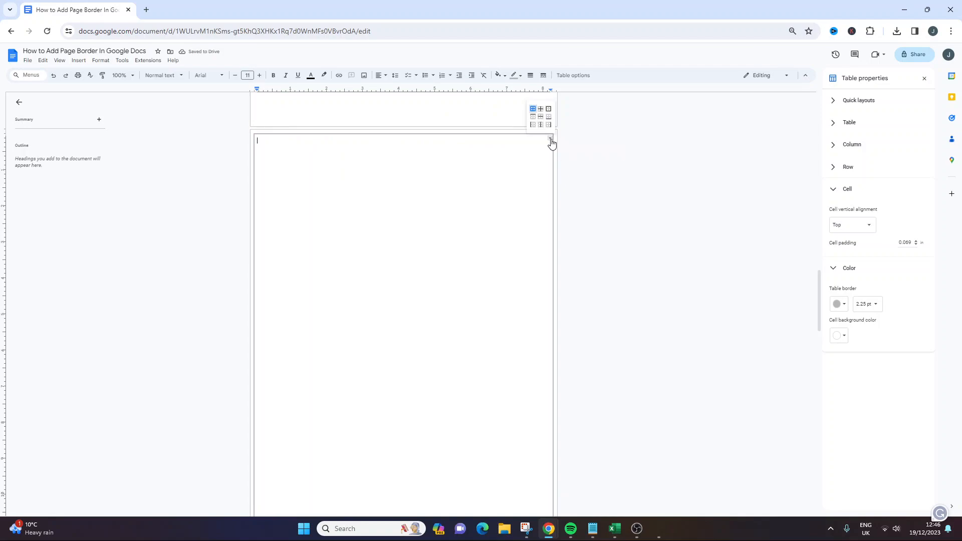
left_click(533, 108)
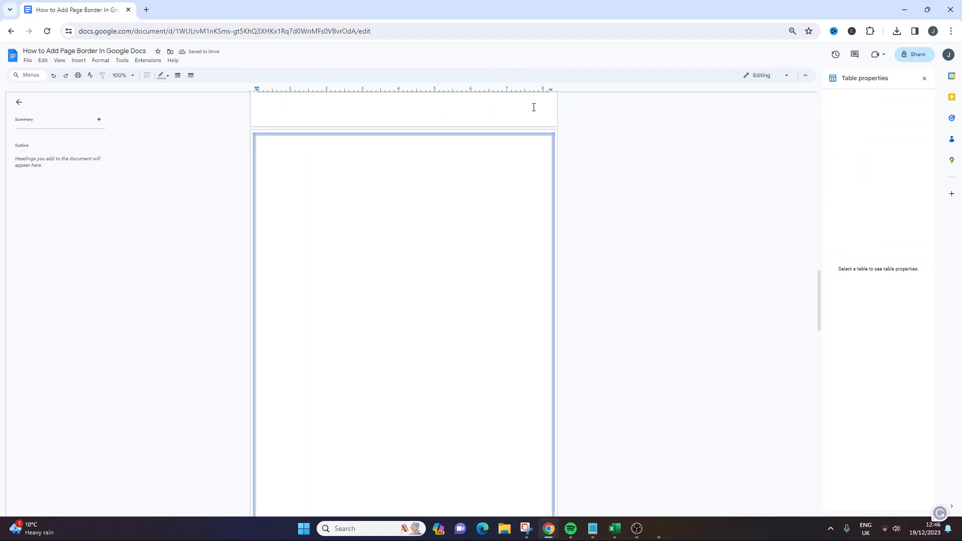
left_click(544, 154)
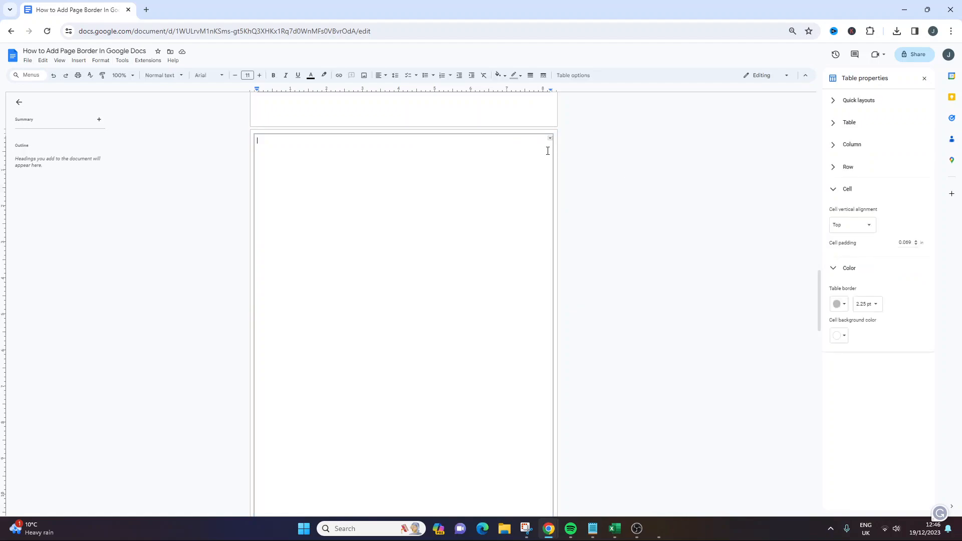
left_click(550, 139)
left_click(537, 117)
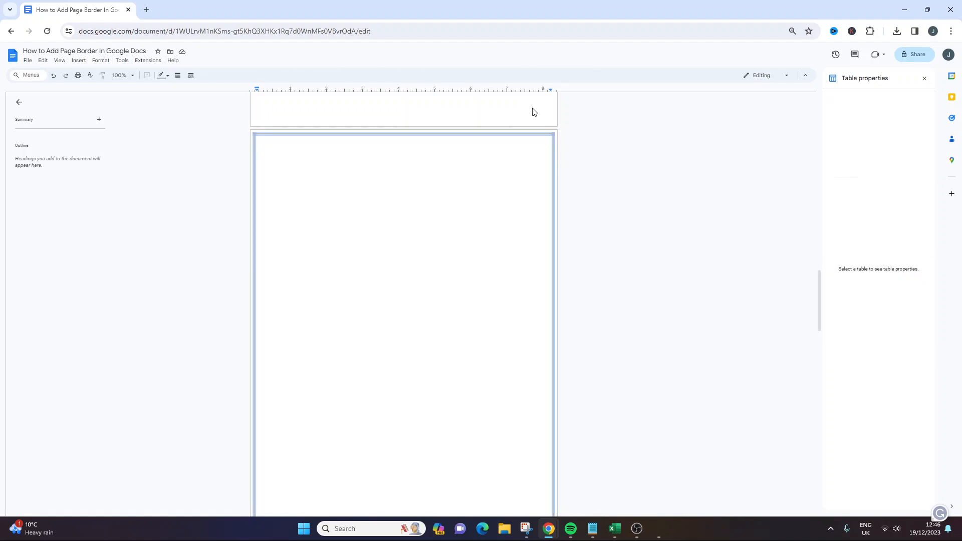
left_click(177, 76)
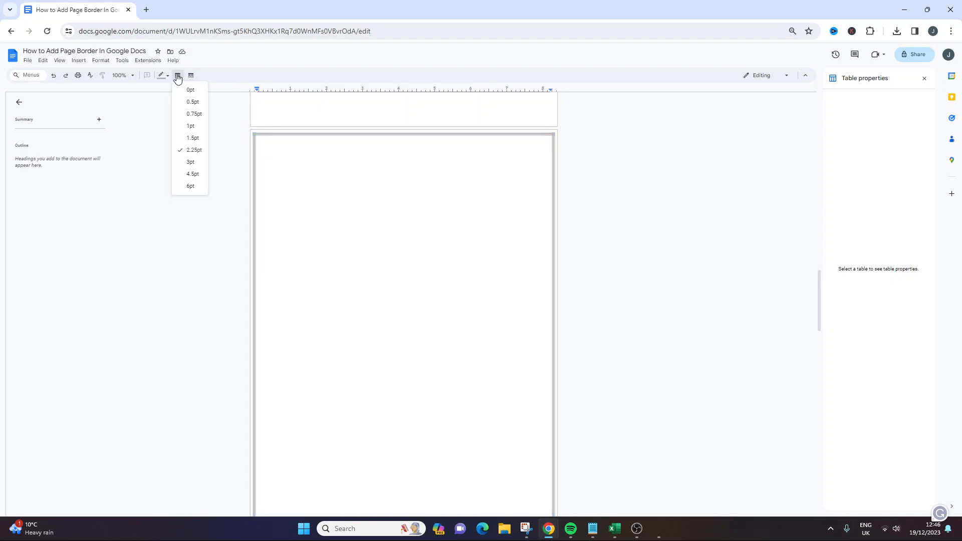
left_click(193, 186)
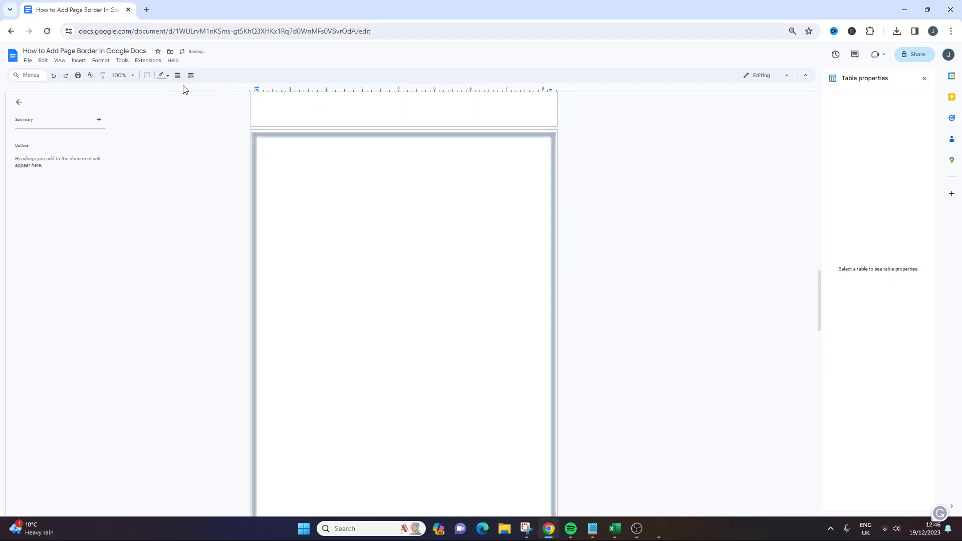
left_click(168, 76)
left_click(178, 76)
left_click(199, 162)
left_click(591, 186)
Step: Review the black-bordered page titled "How To Add A Page Border In Google Docs"
scroll(468, 164, "up", 5)
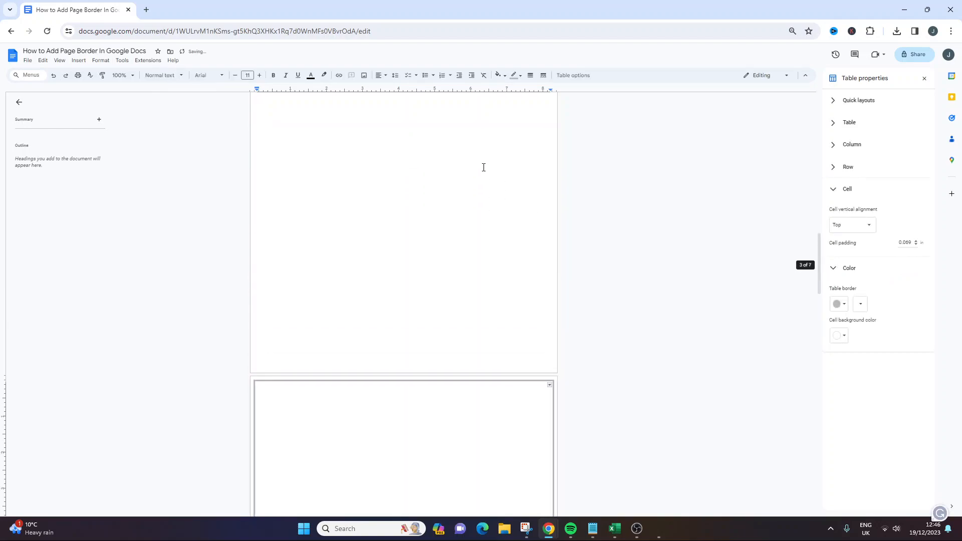
scroll(524, 180, "up", 5)
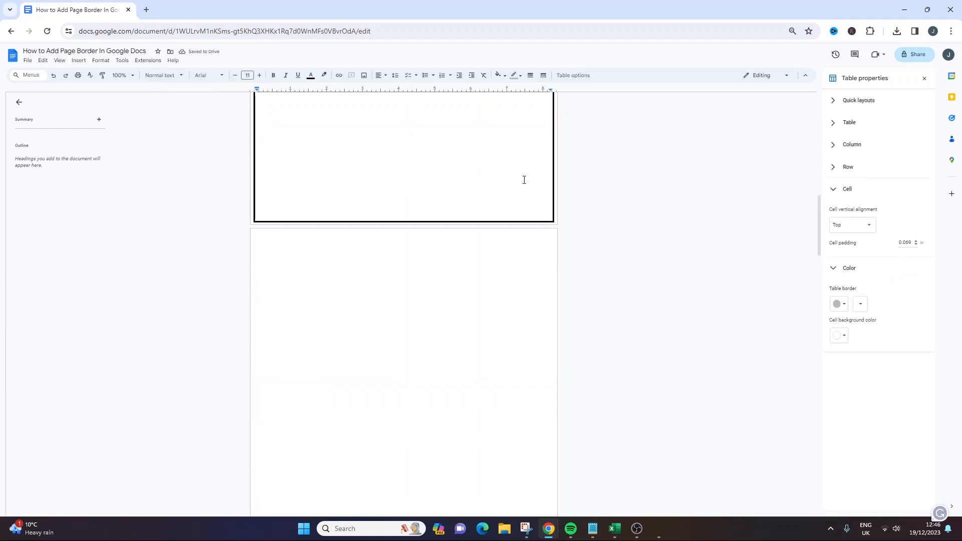
scroll(524, 179, "down", 1)
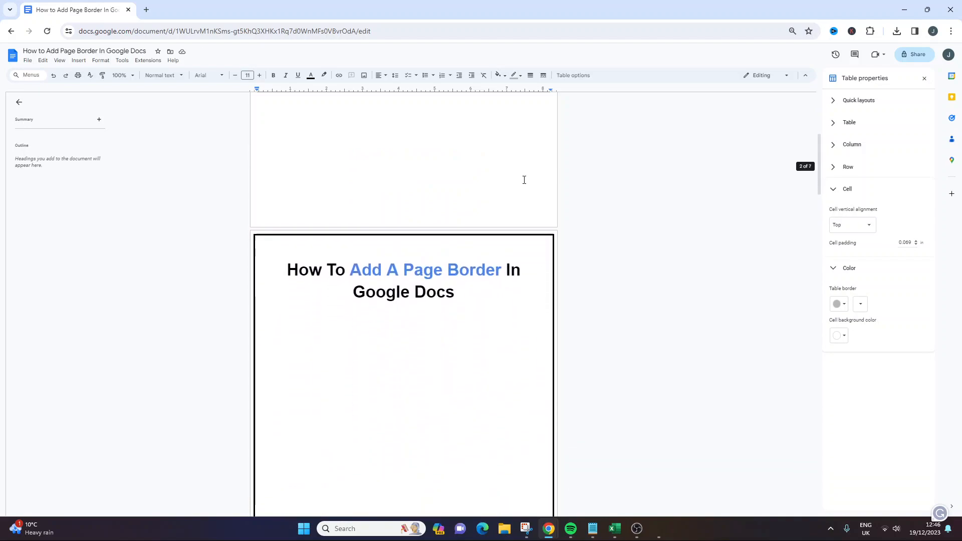
scroll(563, 242, "down", 2)
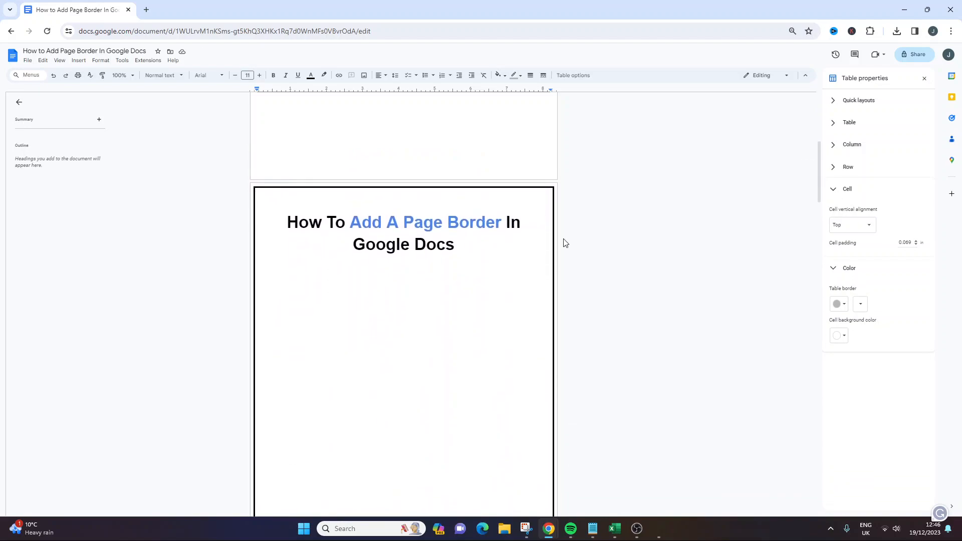